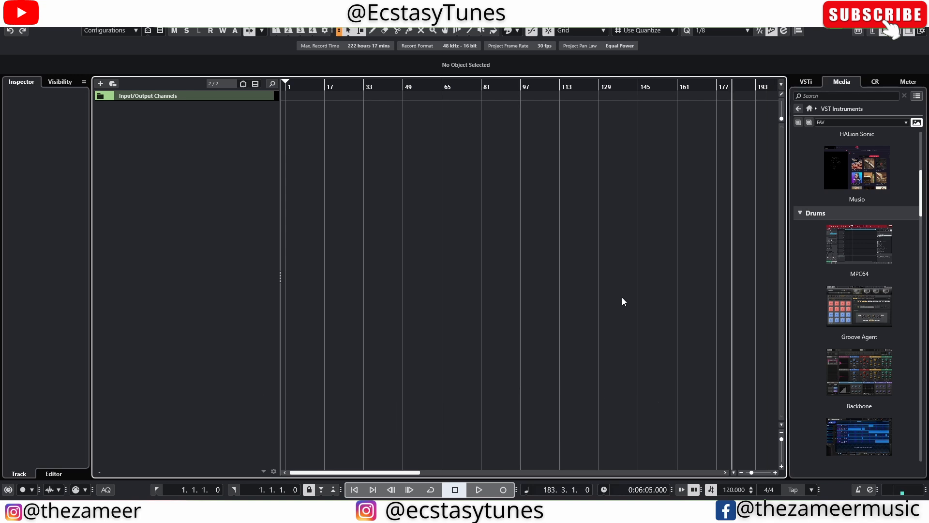
Add Groove Agent 5 from the Media panel as an instrument track and show its Recorder page
drag(829, 334, 192, 173)
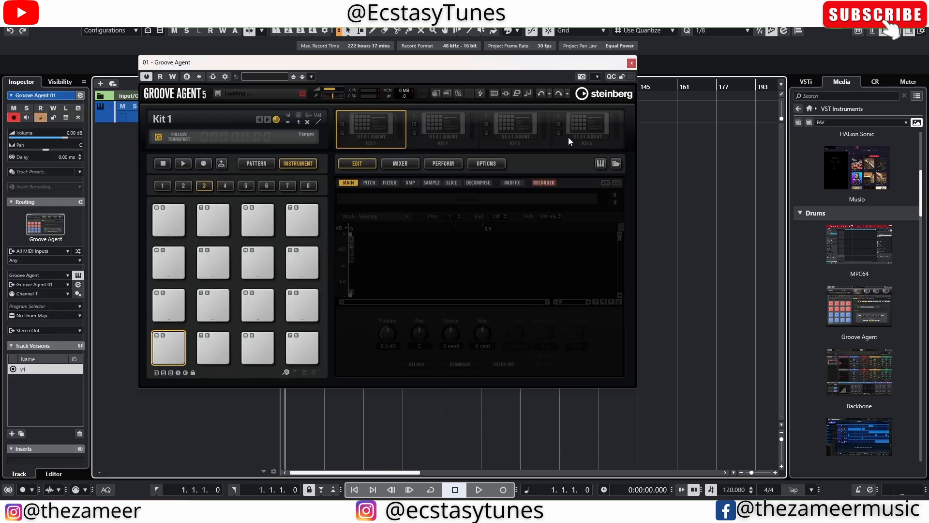
drag(391, 64, 521, 68)
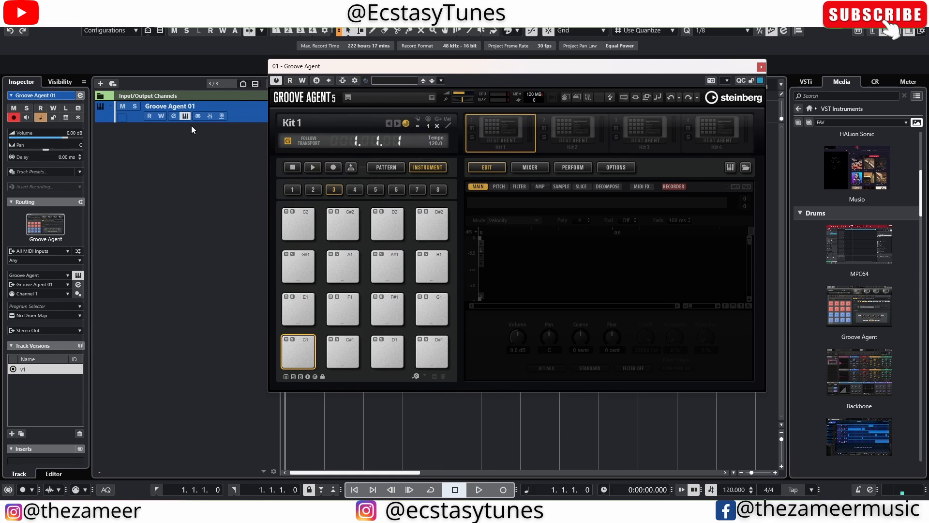
click(669, 188)
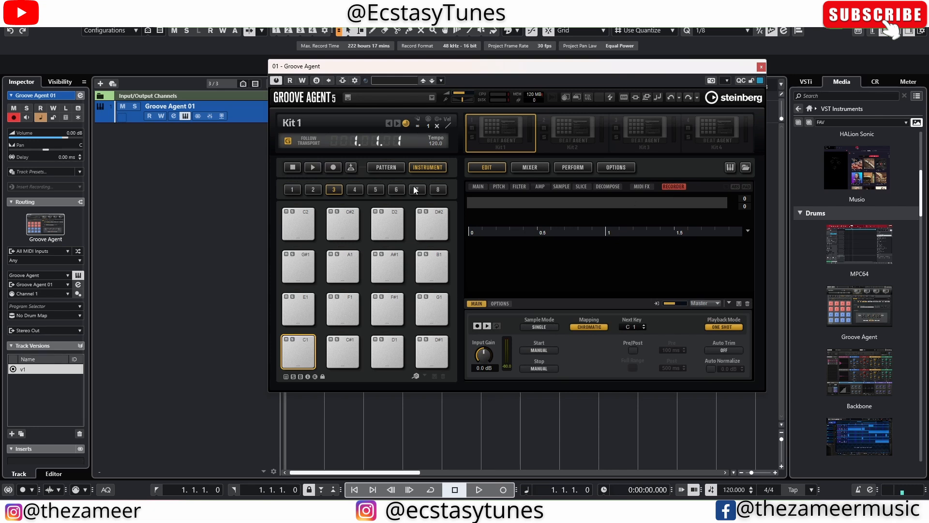
drag(389, 64, 419, 79)
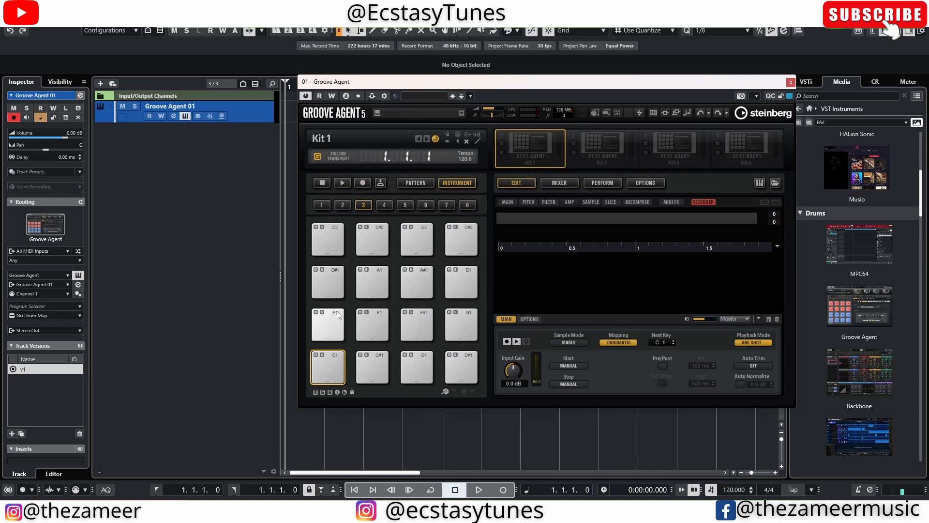
drag(512, 78, 538, 106)
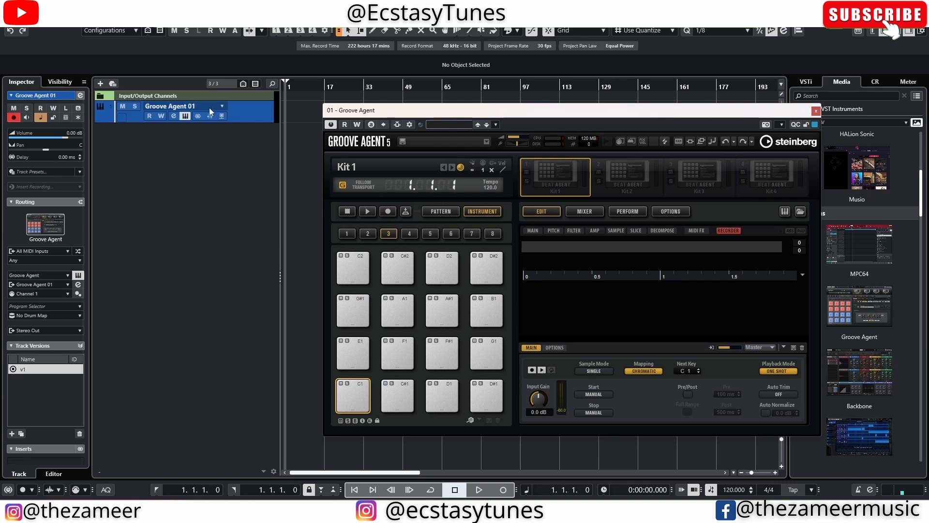
Add a mono Audio 01 track below Groove Agent 01 and make its row taller
click(100, 83)
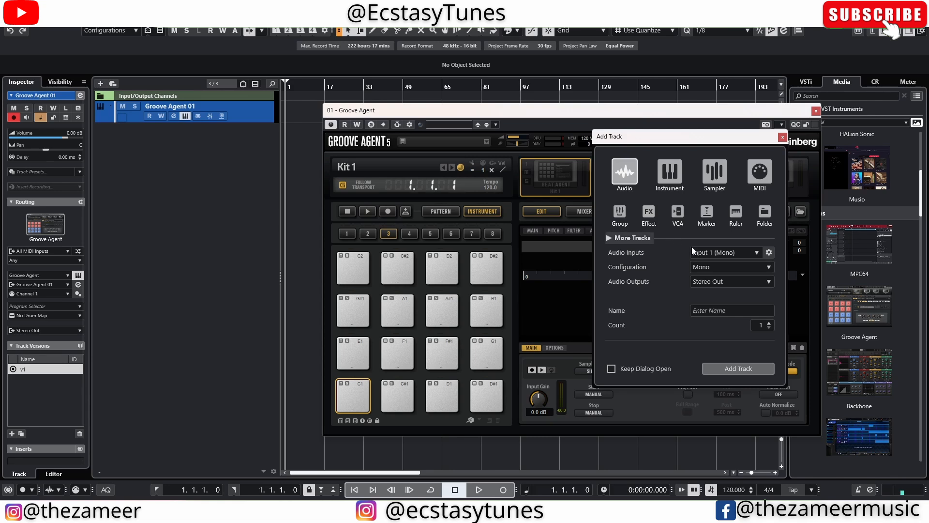
click(738, 368)
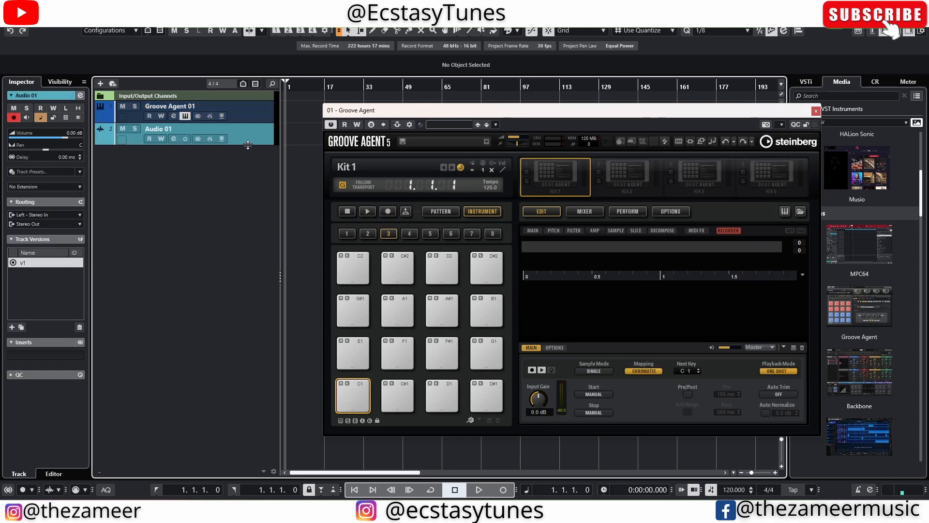
drag(244, 145, 243, 208)
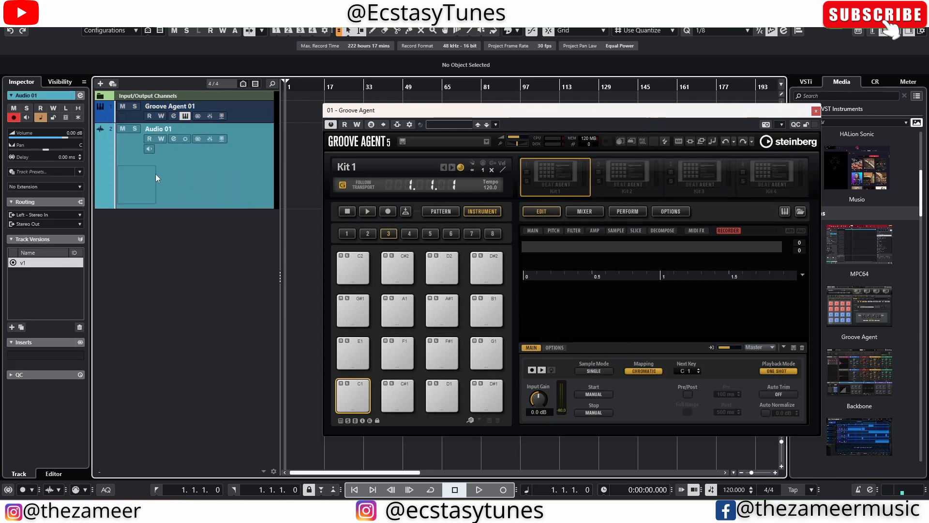
click(148, 148)
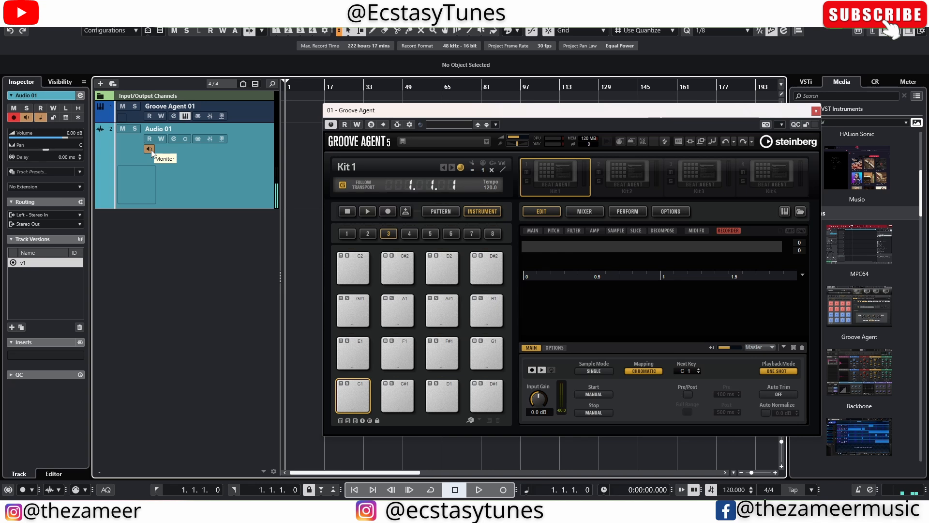
click(151, 150)
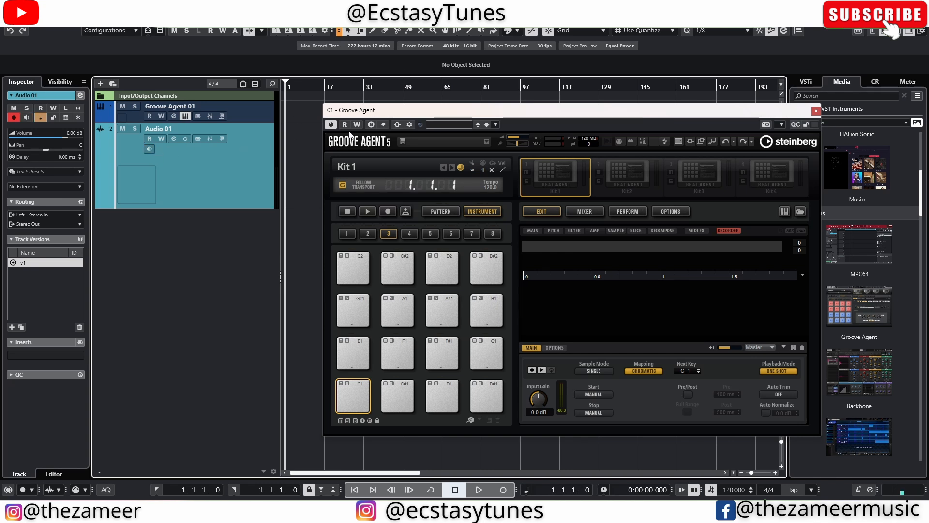
Enable Groove Agent's side-chain and add Audio 01 as its side-chain source
click(398, 125)
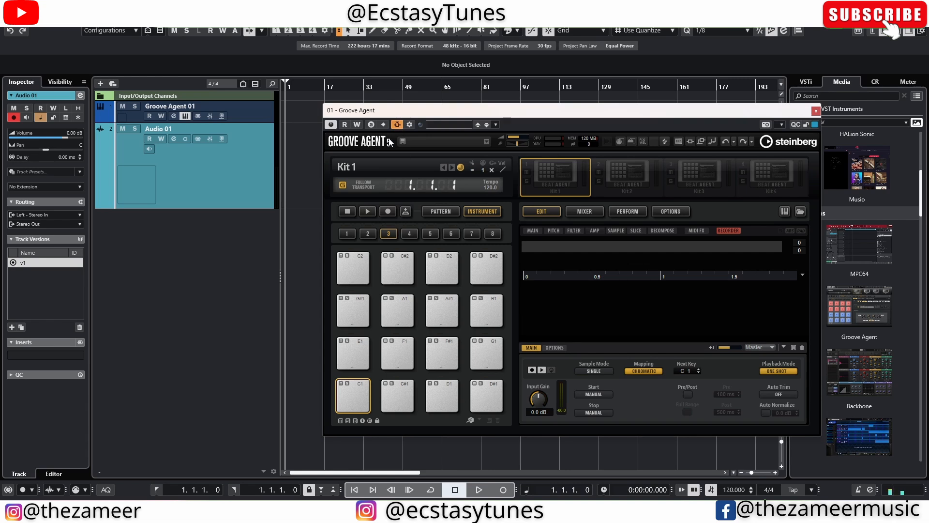
click(409, 125)
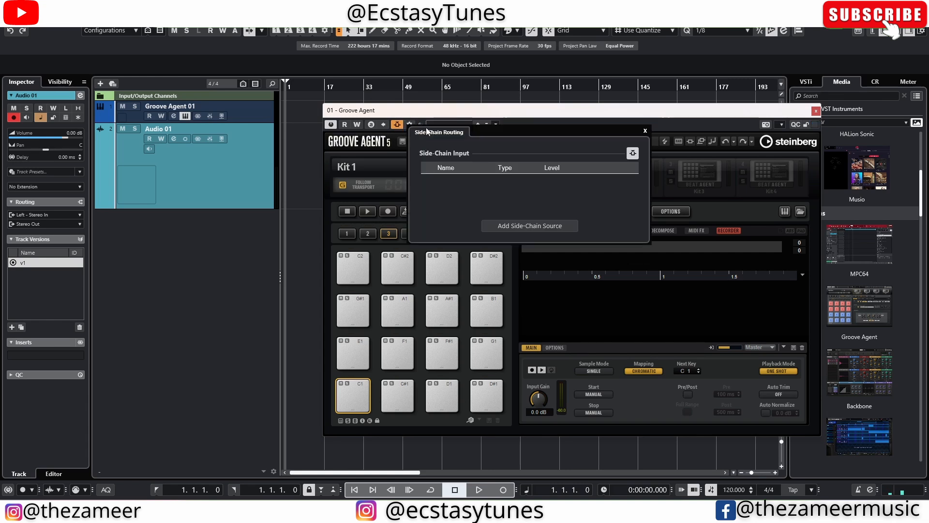
click(419, 117)
click(411, 125)
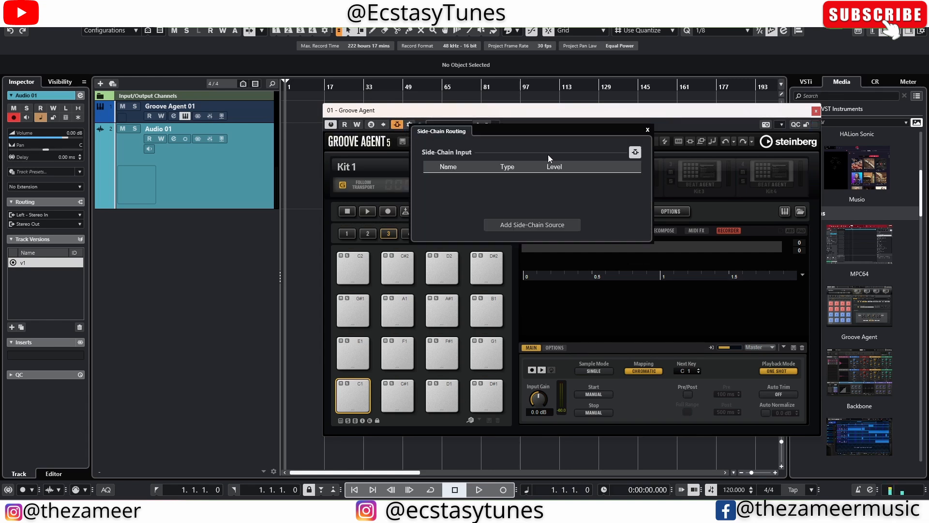
click(533, 228)
click(573, 255)
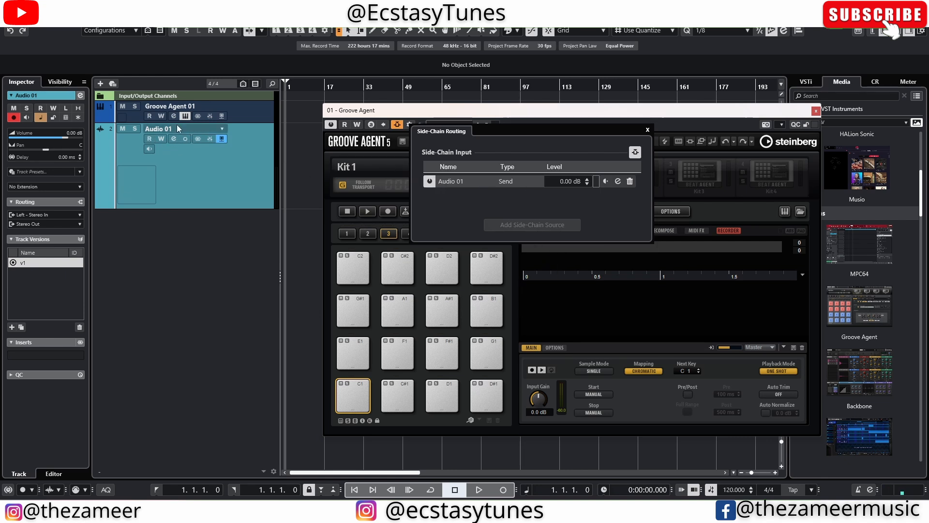
click(217, 182)
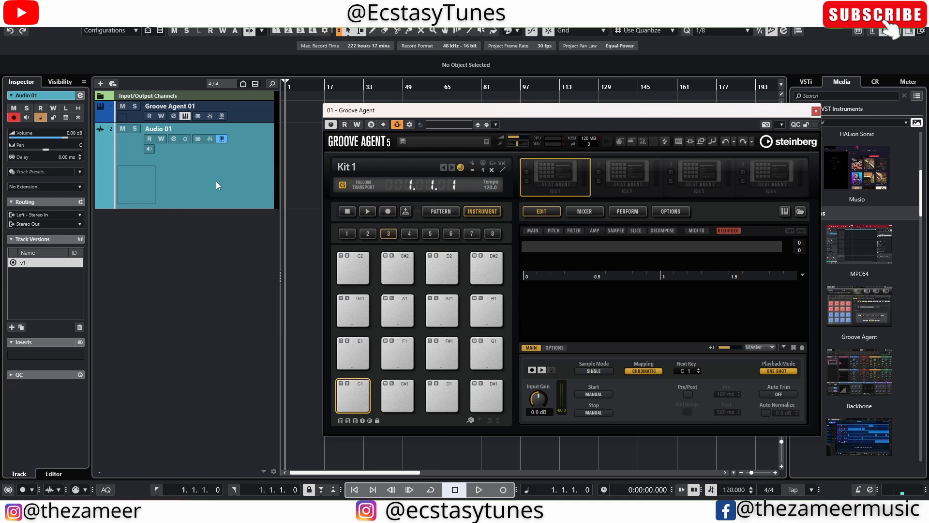
Turn on Audio 01 monitoring and record a vocal take onto pad C1 as record-C1
click(149, 149)
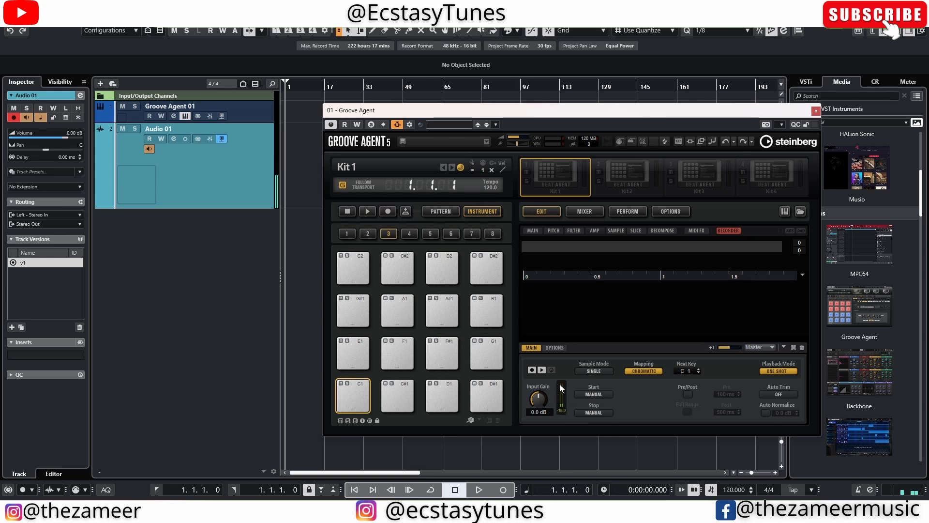
click(532, 371)
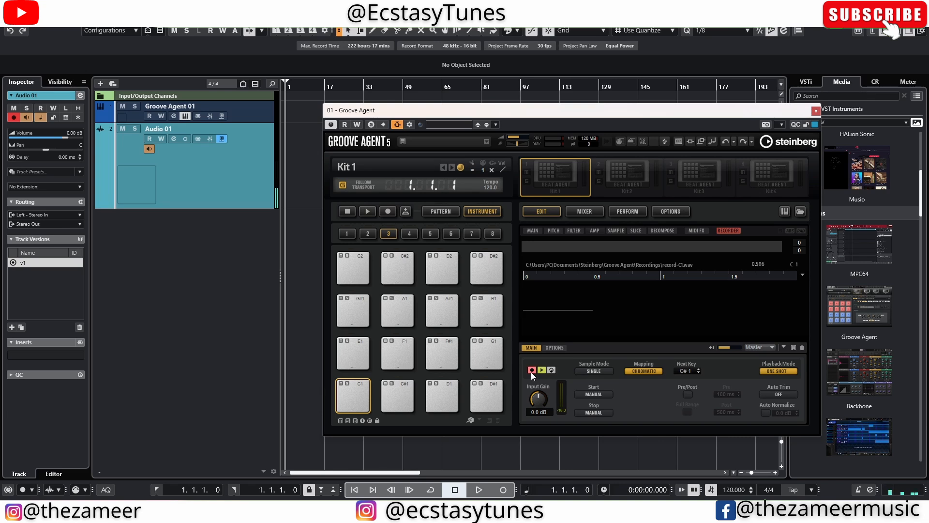
click(532, 371)
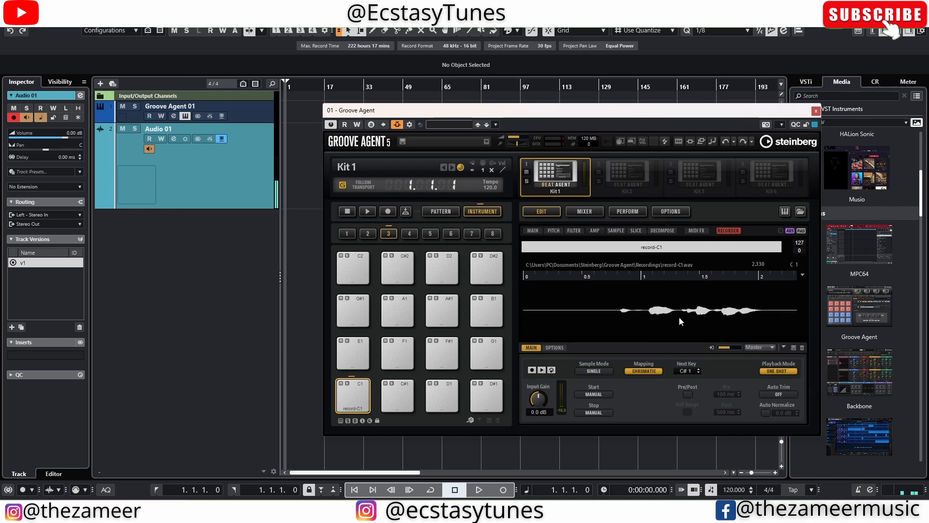
Open record-C1 on the Sample page, play it, and trim silence from its start
click(615, 231)
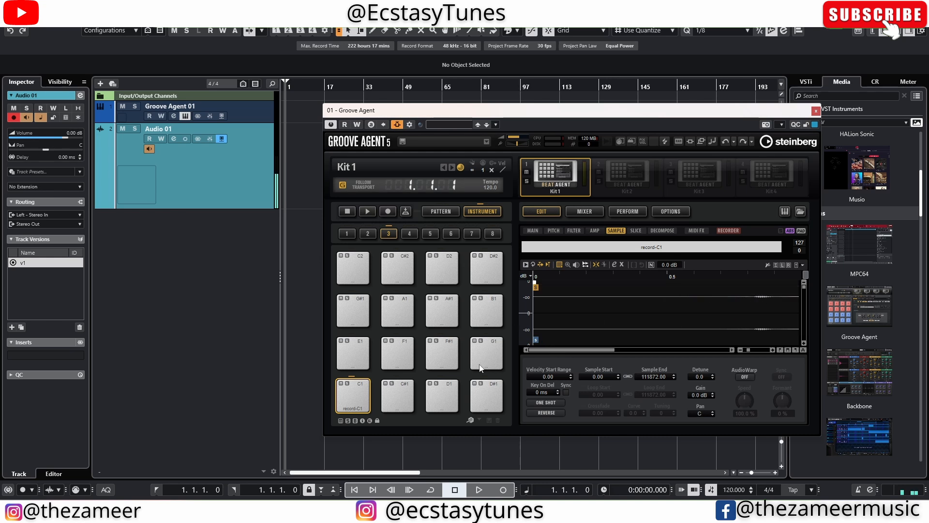
click(355, 399)
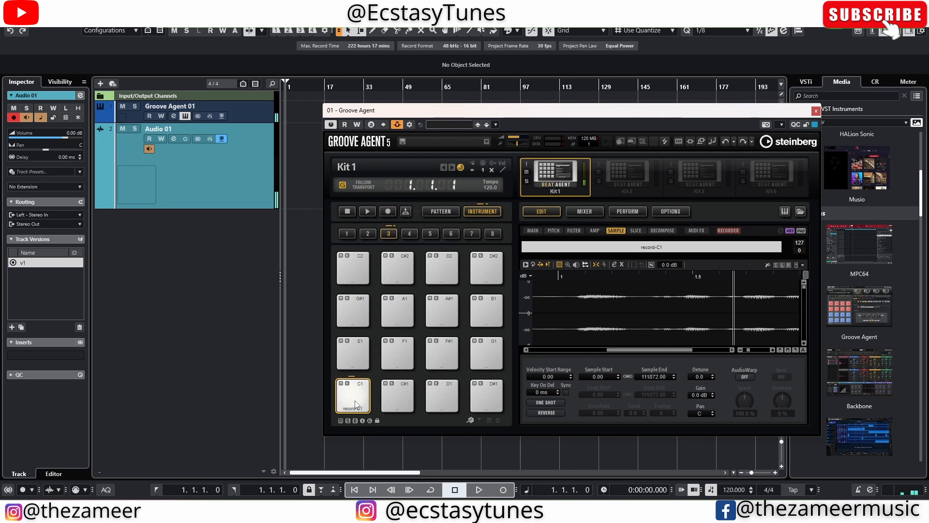
drag(647, 350, 536, 349)
drag(537, 289, 623, 290)
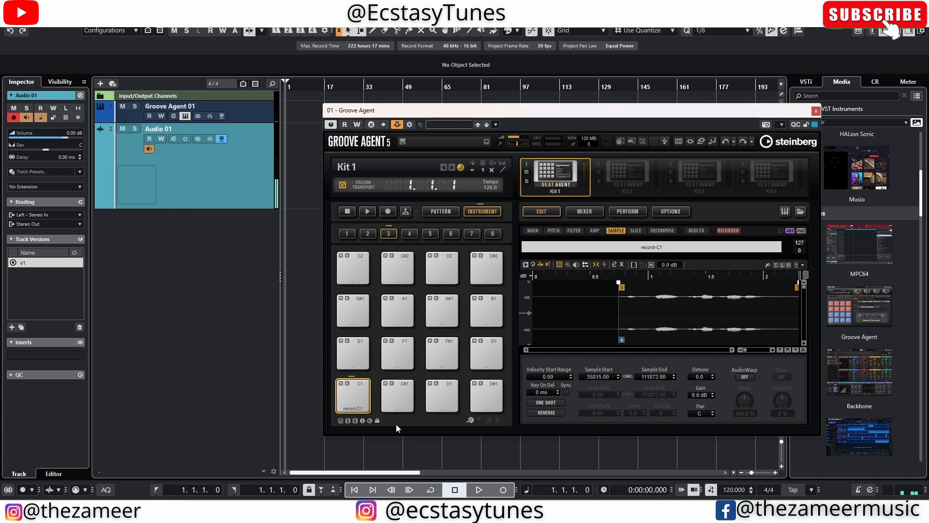
Audition pad C1 after the trim, then reset the sample start back to 0
click(356, 394)
click(356, 394)
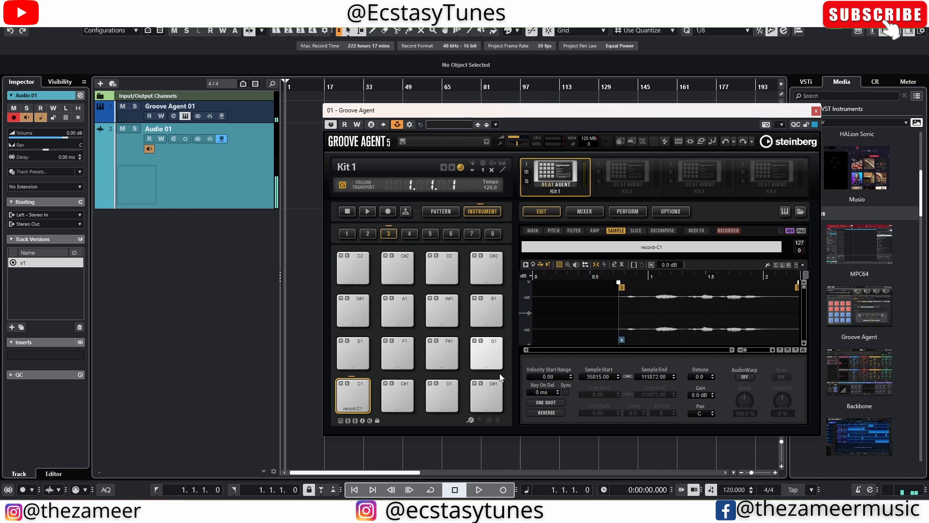
click(347, 393)
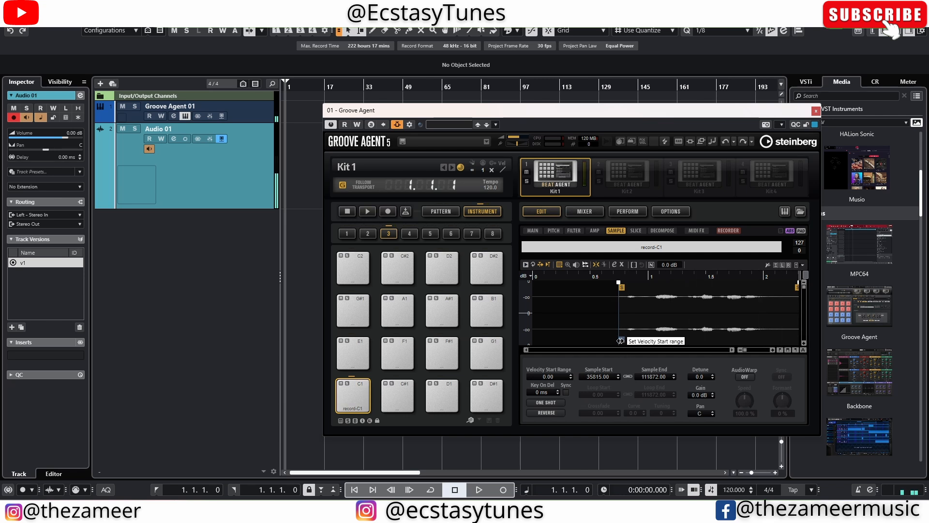
click(351, 394)
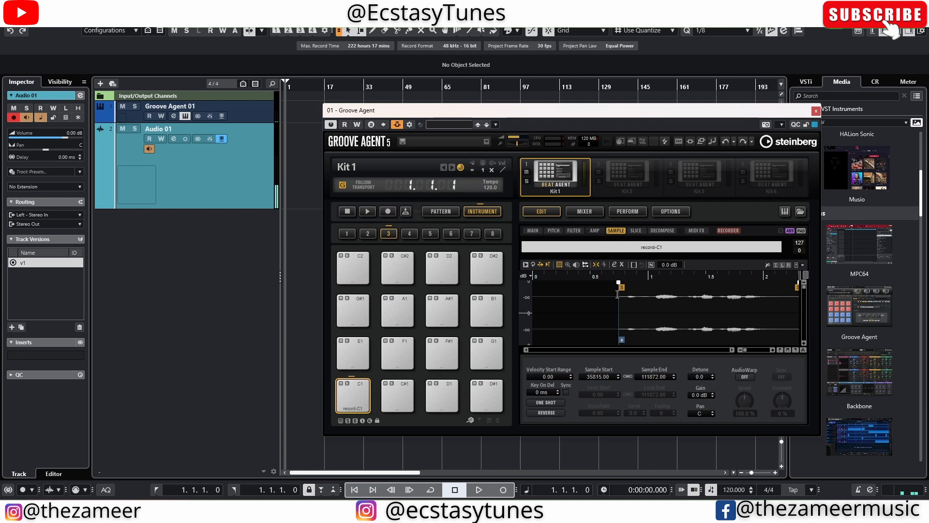
drag(619, 301, 521, 299)
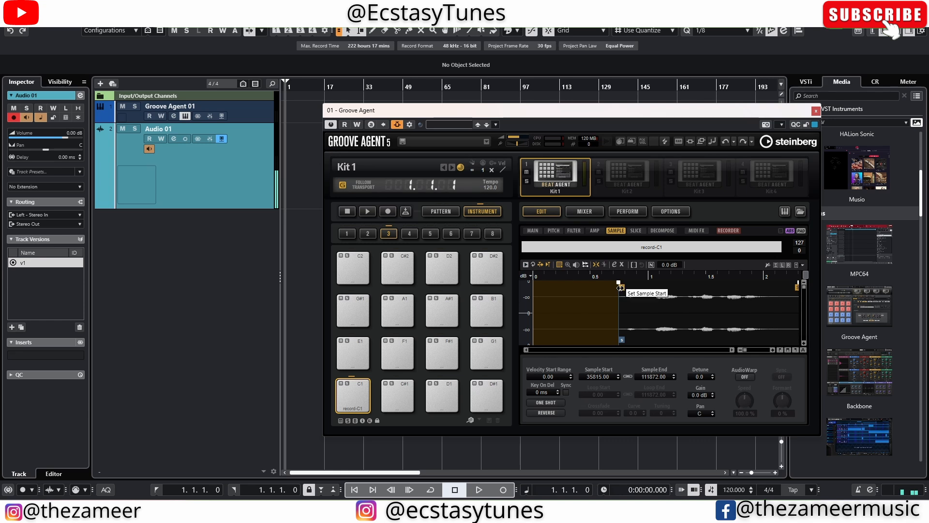
mouse_move(620, 287)
mouse_down()
mouse_move(542, 286)
mouse_move(608, 332)
mouse_up()
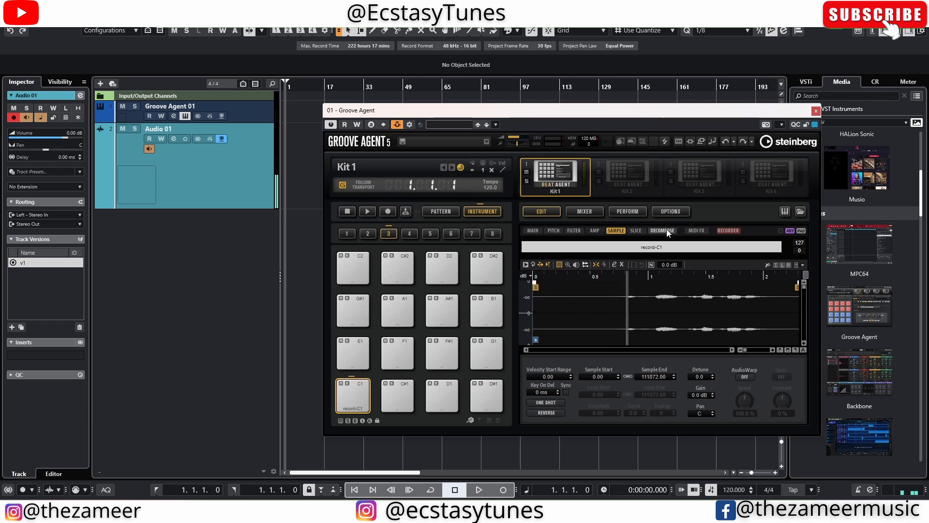
Set the recorder's Start trigger to Audio Threshold at -30.0 dB
click(719, 230)
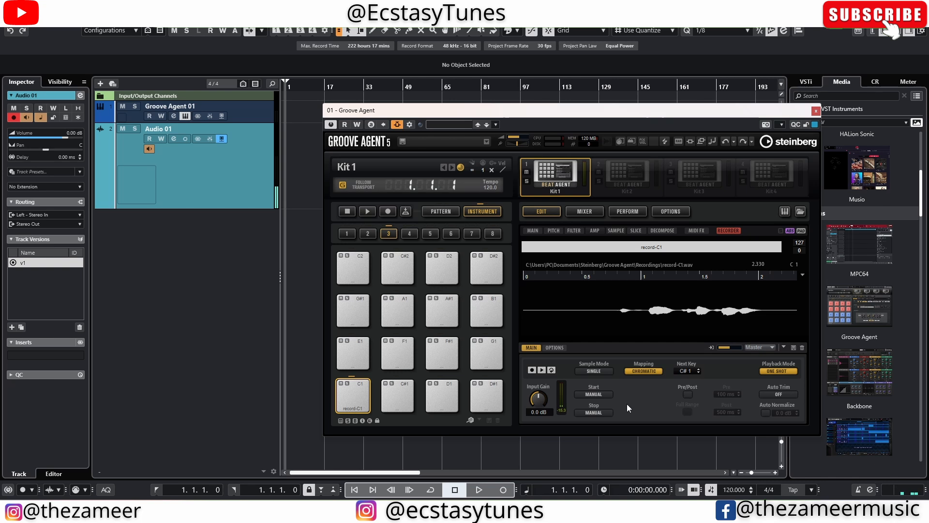
click(595, 412)
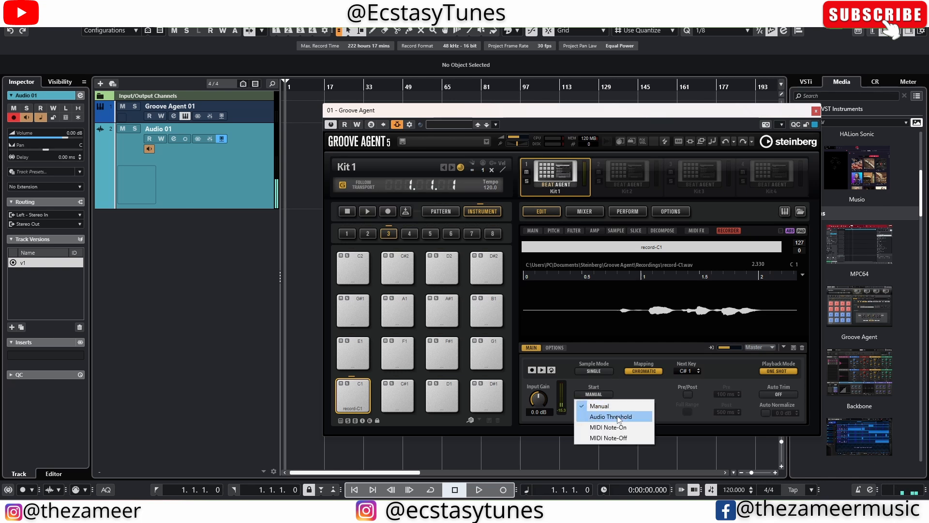
click(611, 416)
click(600, 395)
click(632, 418)
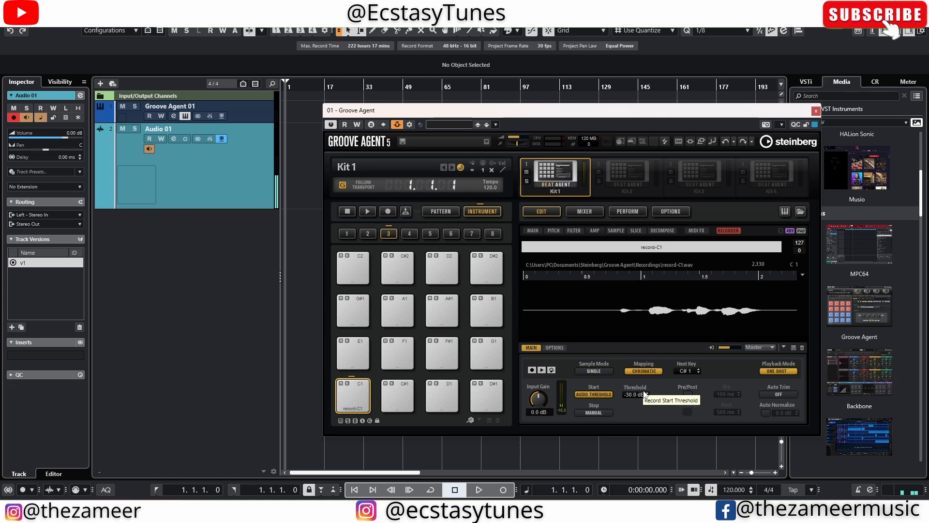
Record a second vocal take onto pad C#1, saved as record-C#1
click(533, 373)
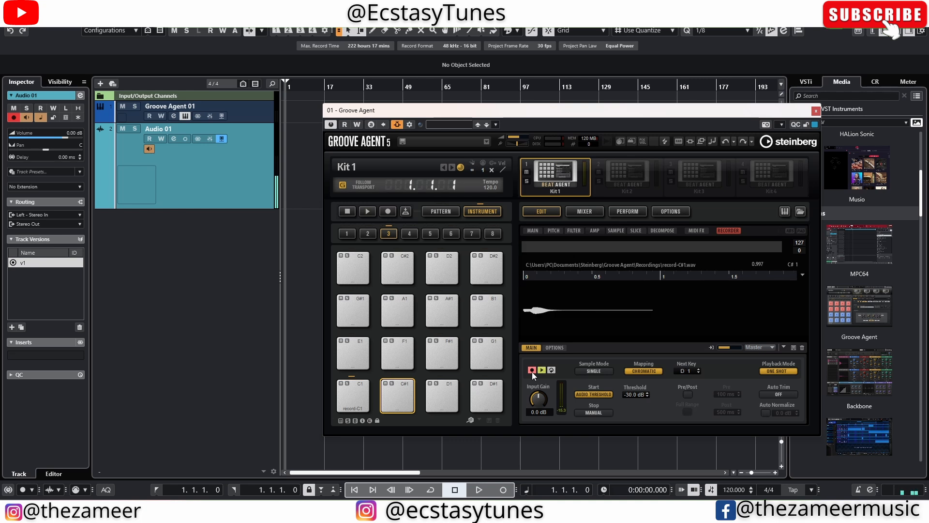
click(533, 372)
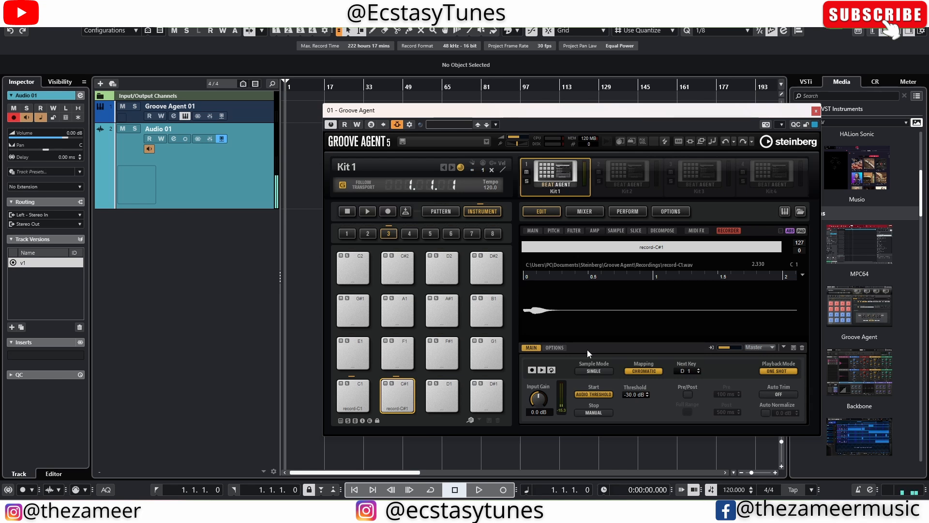
Set the recorder's Stop trigger to Audio Threshold and select empty pad D1
click(595, 413)
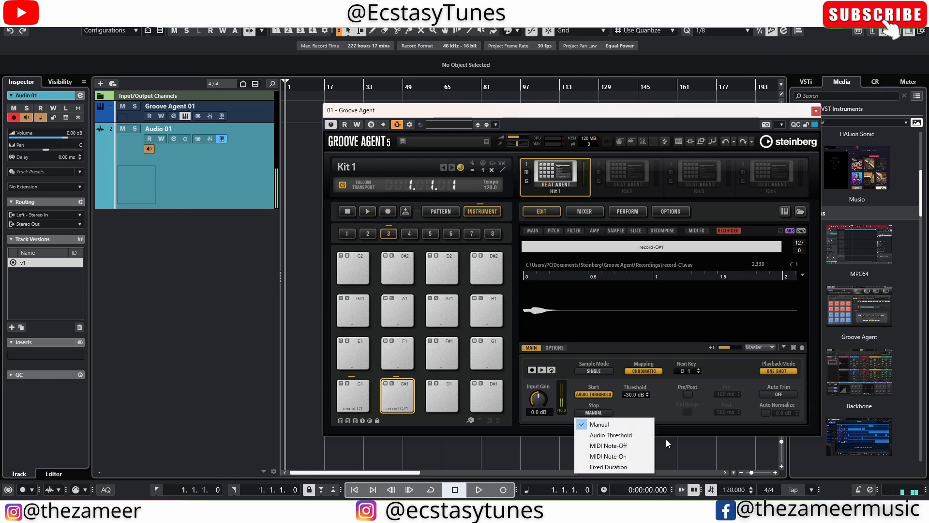
click(624, 435)
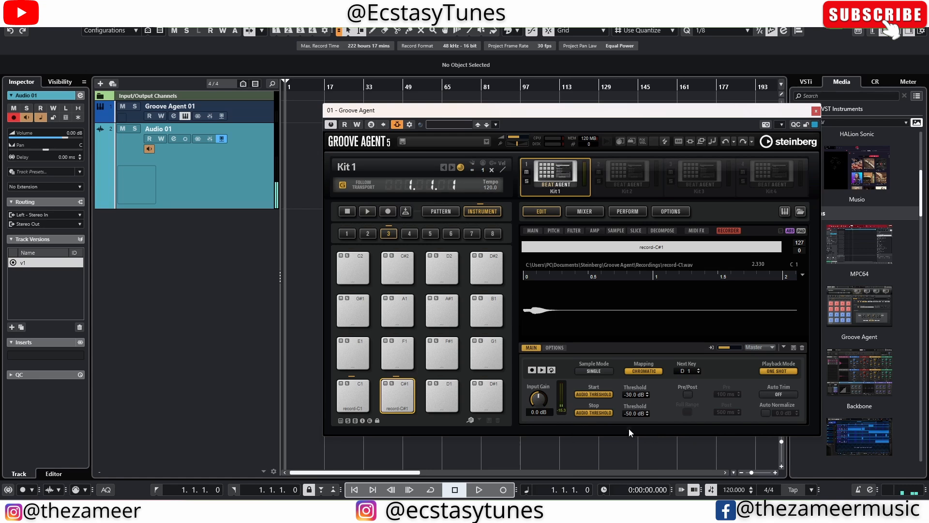
click(440, 409)
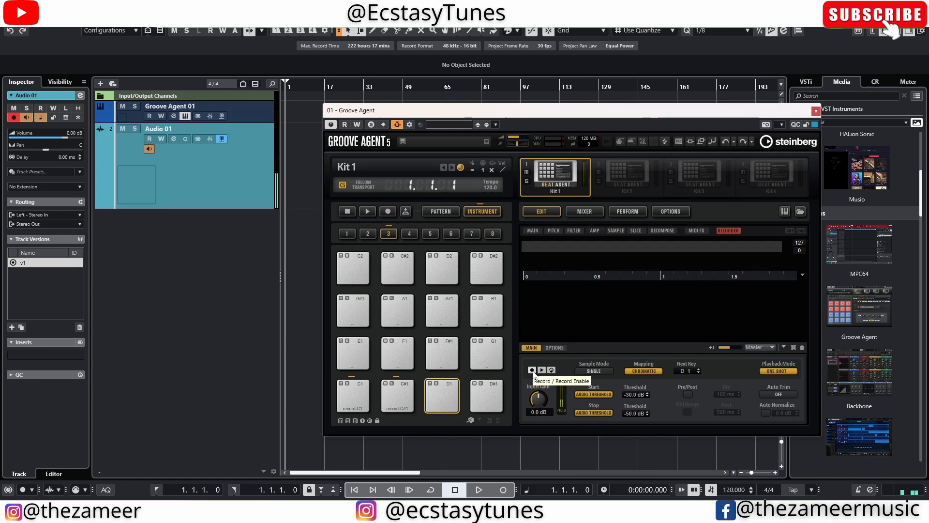